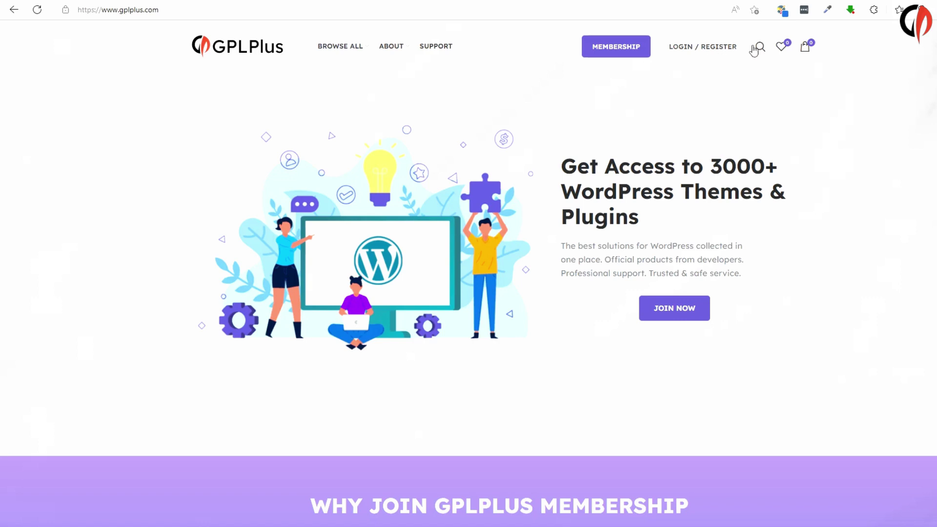
Step: Search the GPLPlus site for "Masterstudy" and open the Masterstudy WordPress Theme – Education Center Theme product page
{"action": "left_click", "coordinate": [759, 47]}
{"action": "type", "text": "Masterstudy"}
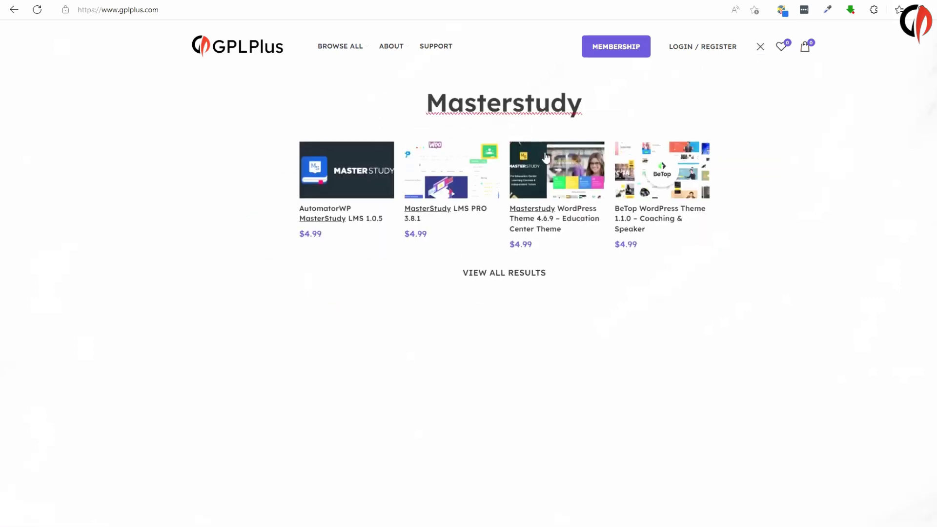
{"action": "left_click", "coordinate": [555, 182]}
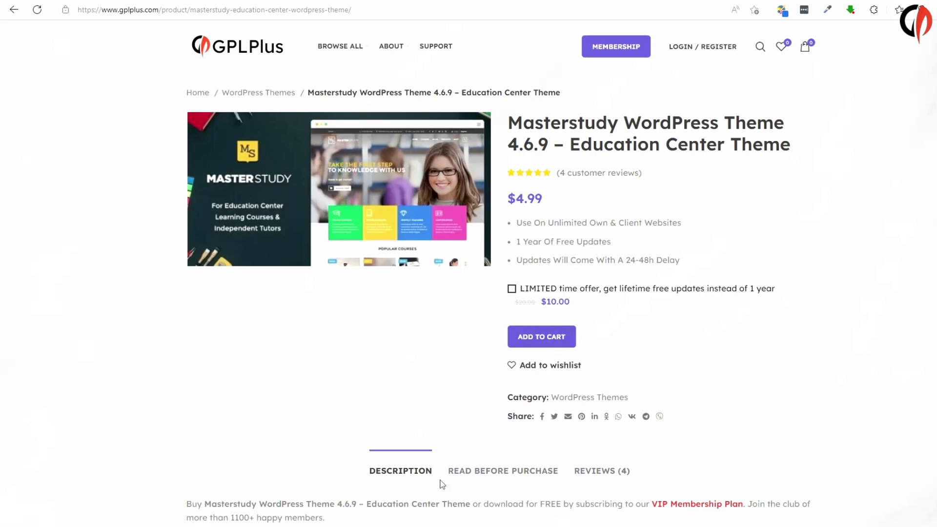
Step: Switch to the WordPress admin dashboard and open the upload form for adding a new theme
{"action": "key", "text": "alt+Tab"}
{"action": "left_click", "coordinate": [423, 310]}
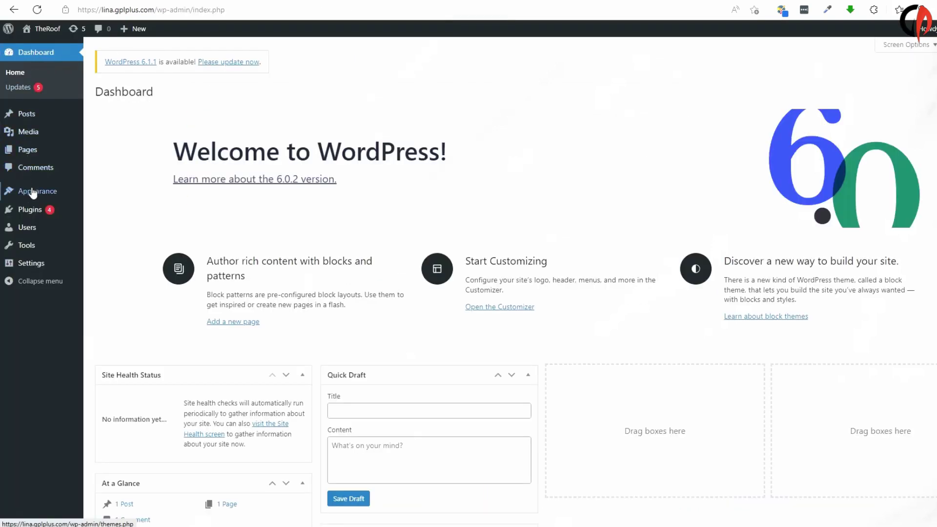
{"action": "mouse_move", "coordinate": [39, 191]}
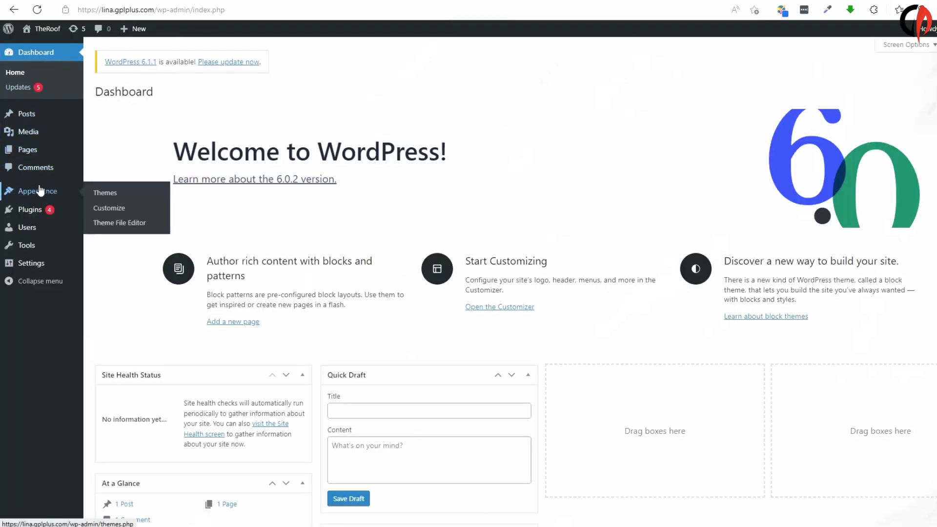
{"action": "left_click", "coordinate": [115, 195]}
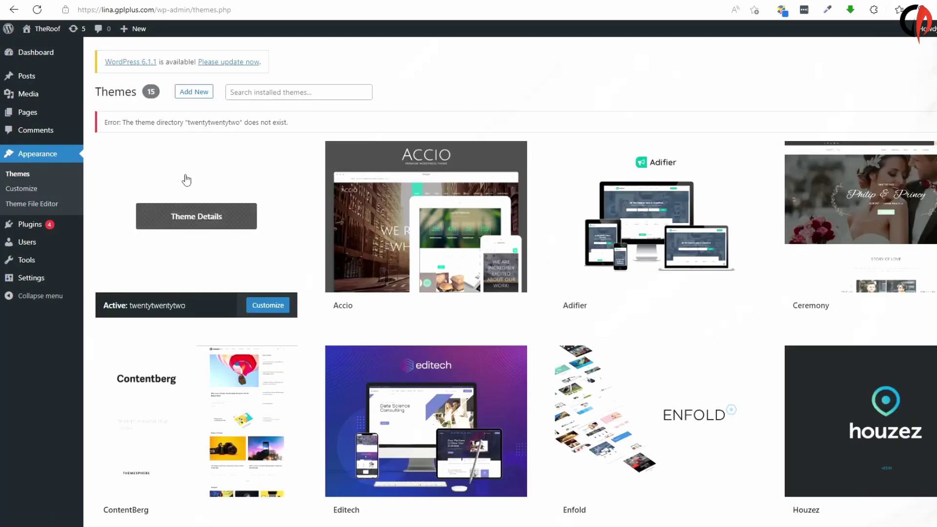
{"action": "left_click", "coordinate": [198, 93]}
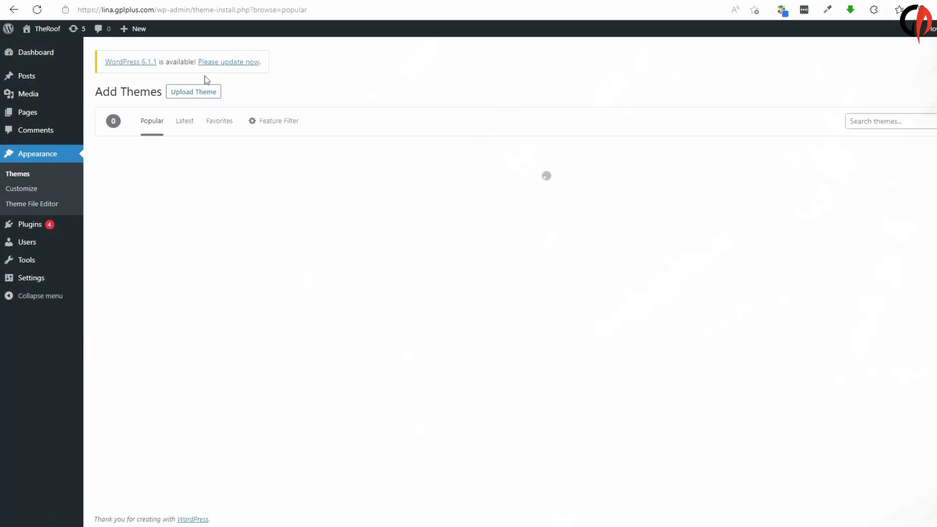
{"action": "left_click", "coordinate": [201, 92]}
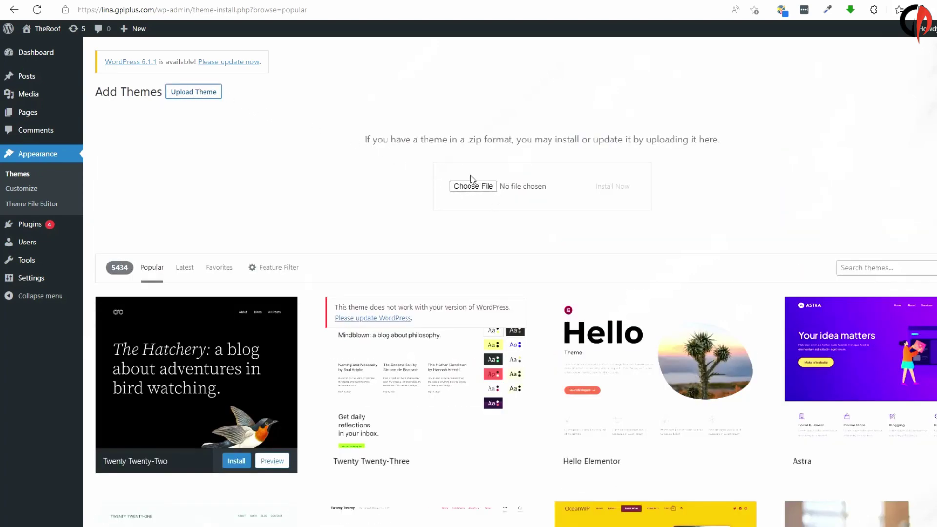
Step: Install the theme from masterstudy-v4.7.3.zip on the Desktop and activate it
{"action": "left_click", "coordinate": [460, 186]}
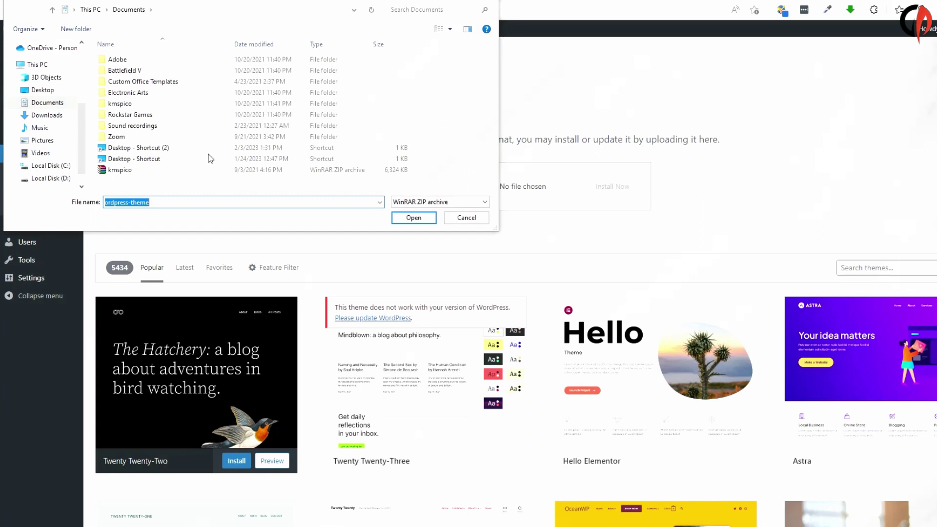
{"action": "left_click", "coordinate": [42, 90]}
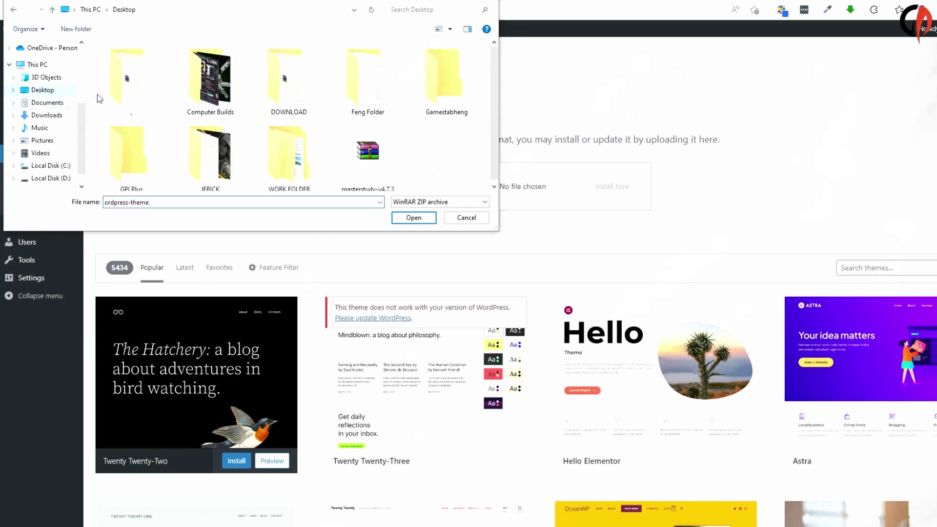
{"action": "left_click", "coordinate": [372, 137]}
{"action": "left_click", "coordinate": [413, 217]}
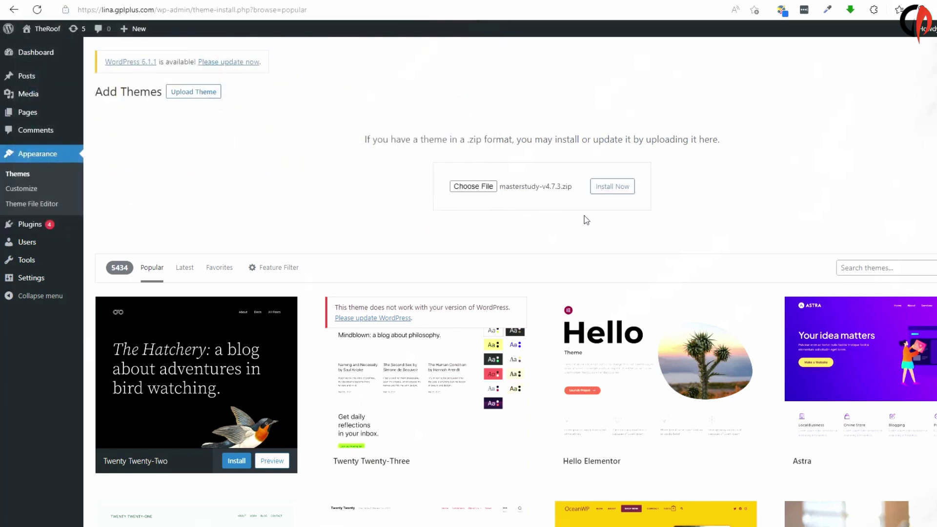
{"action": "left_click", "coordinate": [612, 187]}
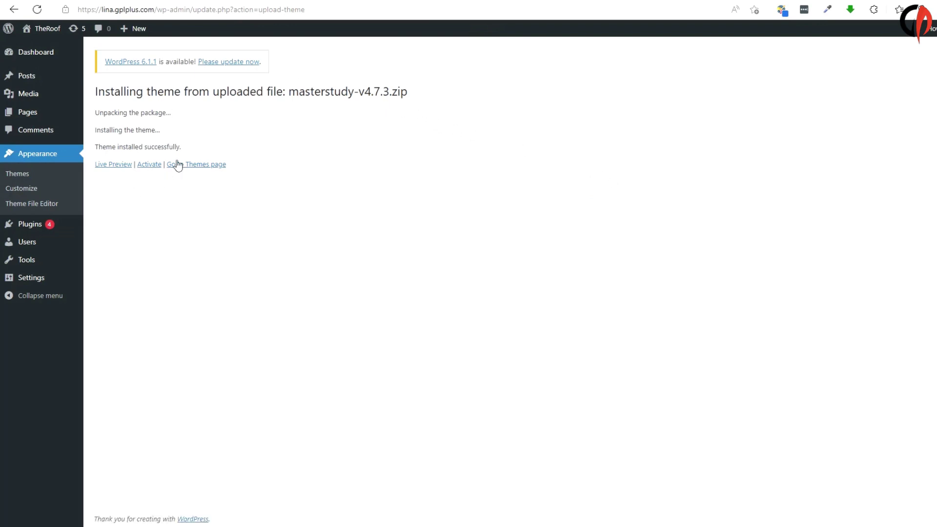
{"action": "left_click", "coordinate": [150, 164]}
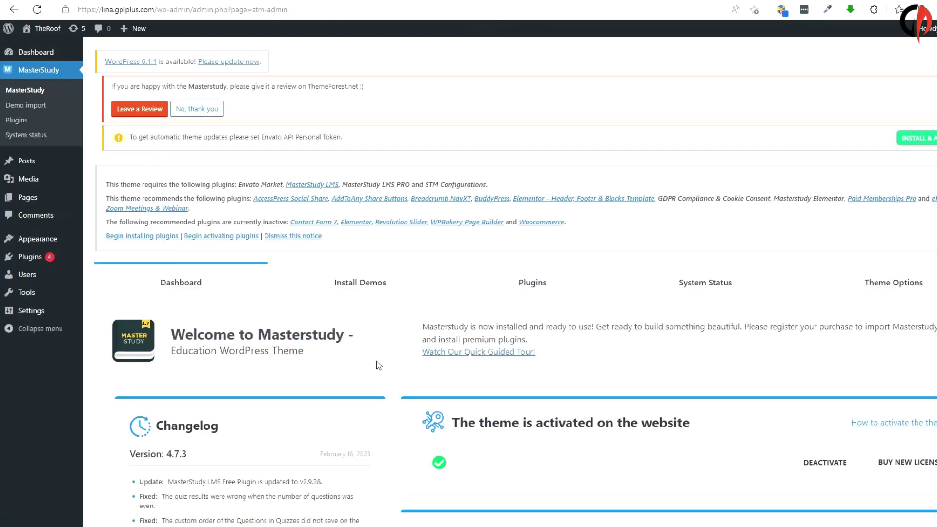
Step: Examine the Masterstudy welcome page, including the plugin notices, changelog, activation status and support sections
{"action": "scroll", "coordinate": [360, 284], "scroll_direction": "down", "scroll_amount": 2}
{"action": "scroll", "coordinate": [558, 329], "scroll_direction": "down", "scroll_amount": 3}
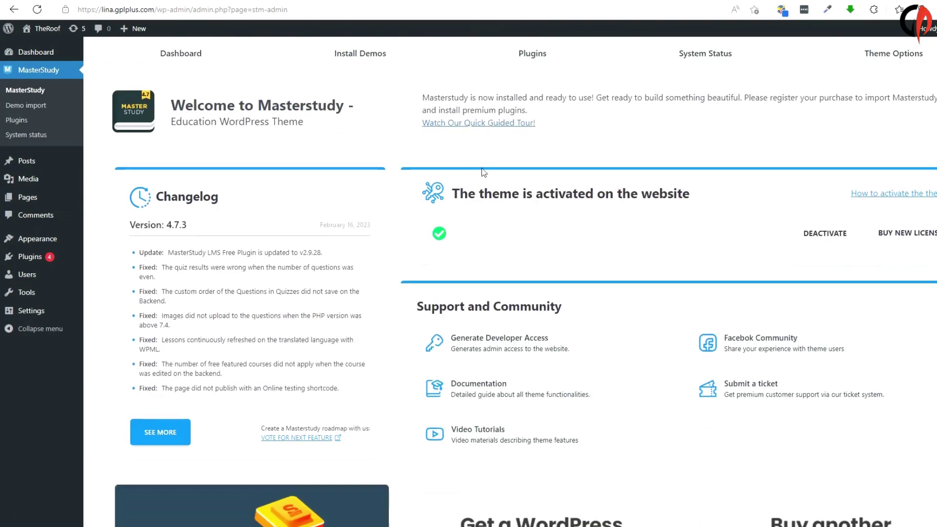
{"action": "scroll", "coordinate": [462, 240], "scroll_direction": "down", "scroll_amount": 9}
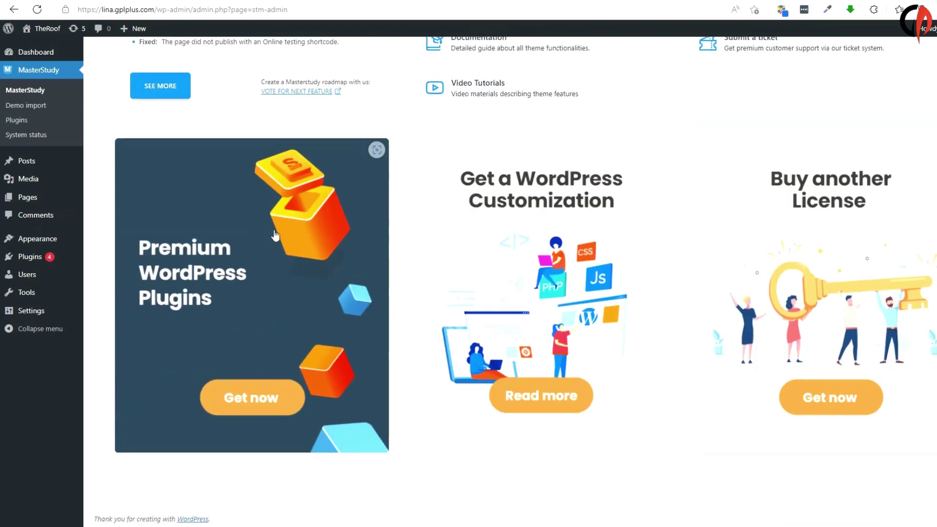
{"action": "scroll", "coordinate": [352, 220], "scroll_direction": "up", "scroll_amount": 12}
{"action": "scroll", "coordinate": [312, 197], "scroll_direction": "up", "scroll_amount": 2}
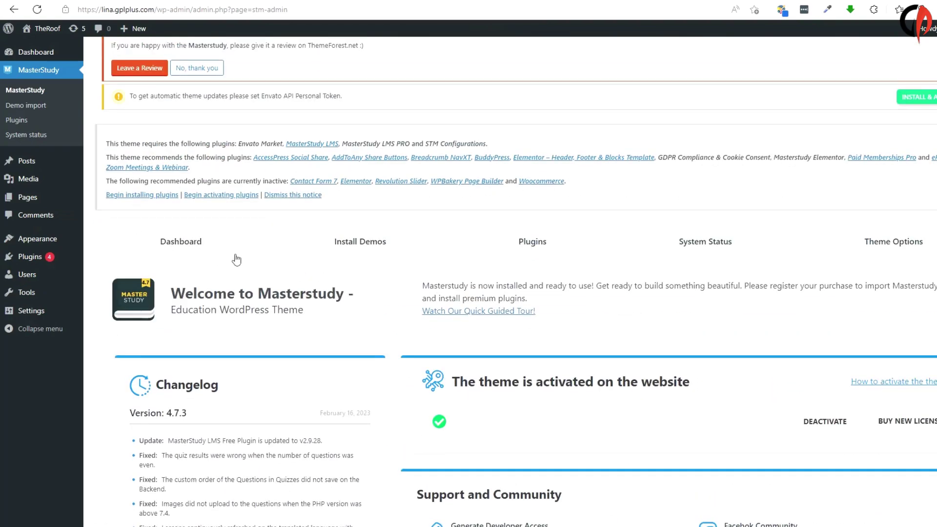
{"action": "scroll", "coordinate": [271, 244], "scroll_direction": "down", "scroll_amount": 3}
{"action": "scroll", "coordinate": [288, 374], "scroll_direction": "down", "scroll_amount": 2}
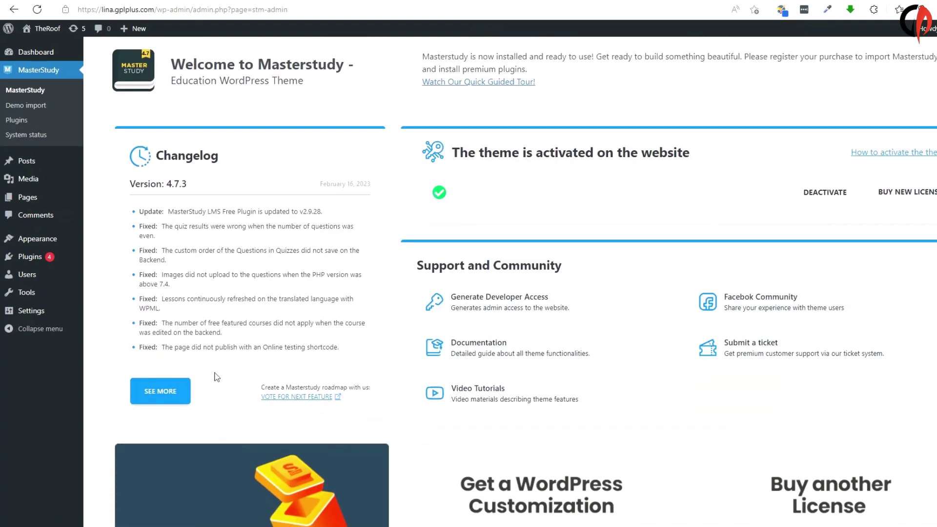
{"action": "scroll", "coordinate": [412, 247], "scroll_direction": "up", "scroll_amount": 5}
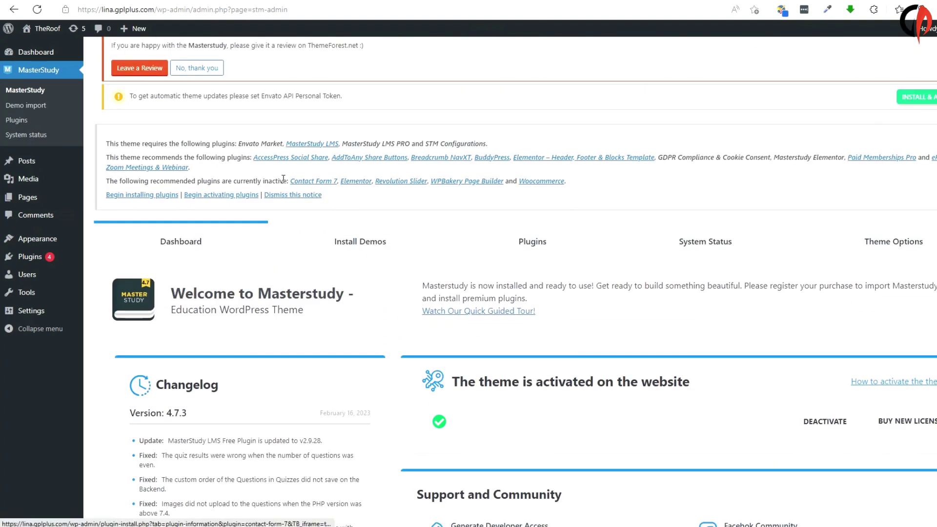
Step: Bulk install all the required and recommended plugins listed for the Masterstudy theme
{"action": "left_click", "coordinate": [146, 196]}
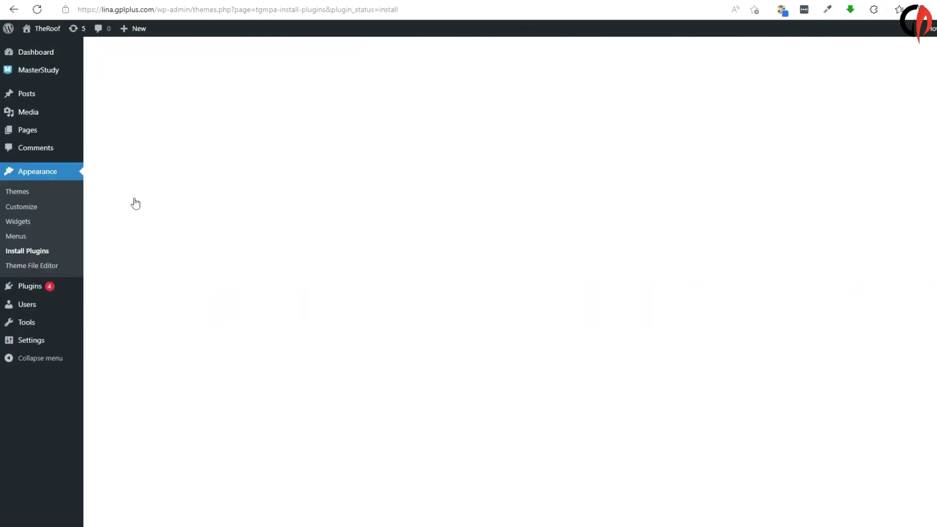
{"action": "scroll", "coordinate": [151, 264], "scroll_direction": "down", "scroll_amount": 3}
{"action": "scroll", "coordinate": [128, 317], "scroll_direction": "down", "scroll_amount": 1}
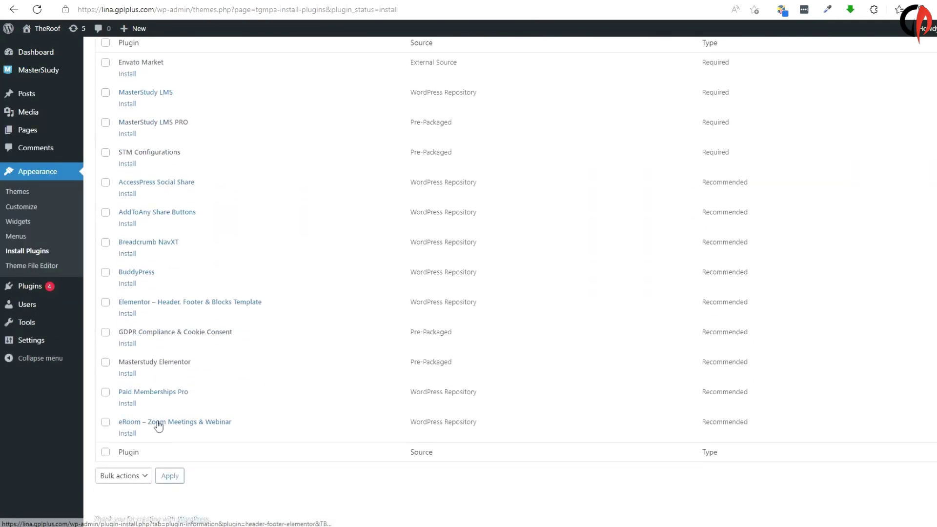
{"action": "scroll", "coordinate": [122, 241], "scroll_direction": "up", "scroll_amount": 3}
{"action": "left_click", "coordinate": [105, 195]}
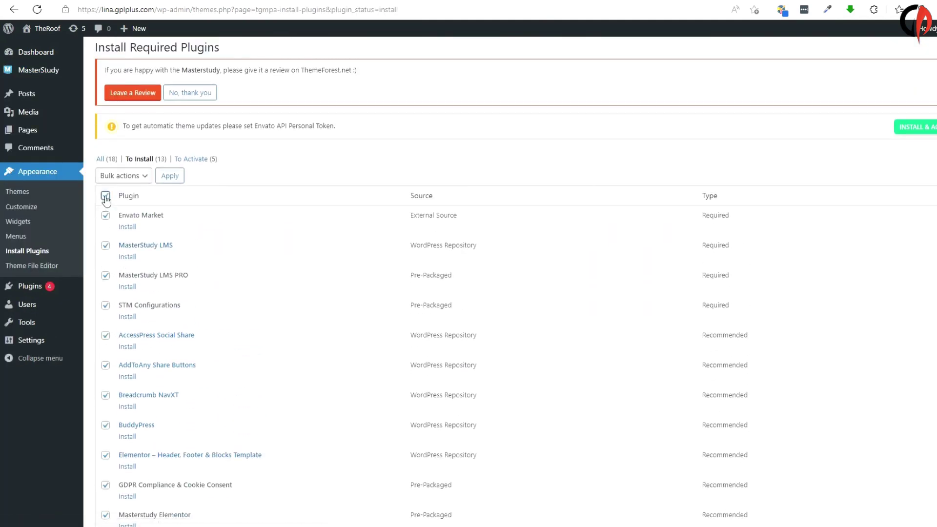
{"action": "left_click", "coordinate": [114, 177]}
{"action": "left_click", "coordinate": [112, 201]}
{"action": "left_click", "coordinate": [171, 179]}
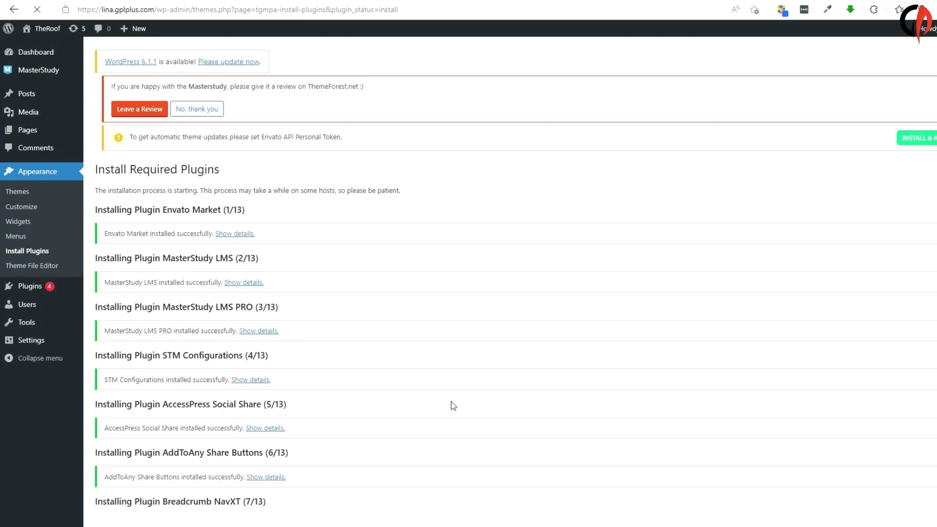
{"action": "scroll", "coordinate": [447, 405], "scroll_direction": "down", "scroll_amount": 1}
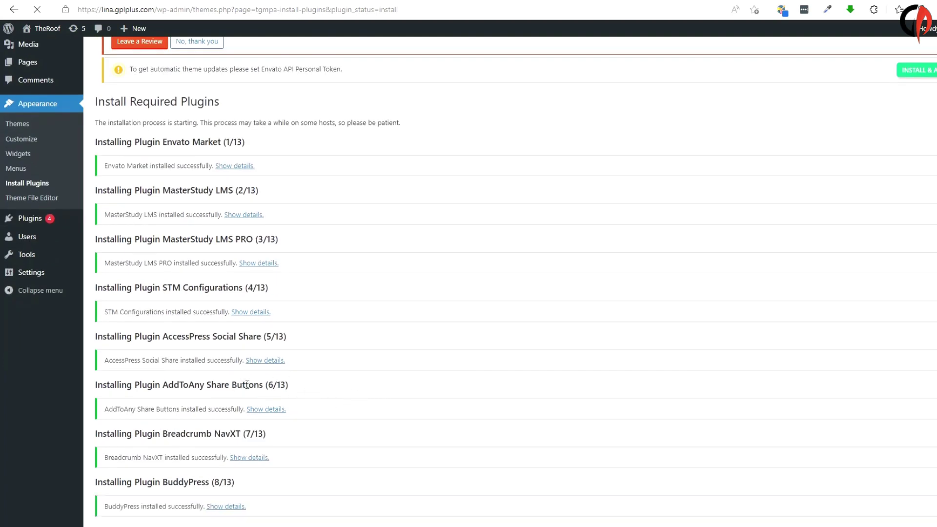
{"action": "scroll", "coordinate": [303, 393], "scroll_direction": "down", "scroll_amount": 1}
{"action": "scroll", "coordinate": [393, 429], "scroll_direction": "down", "scroll_amount": 3}
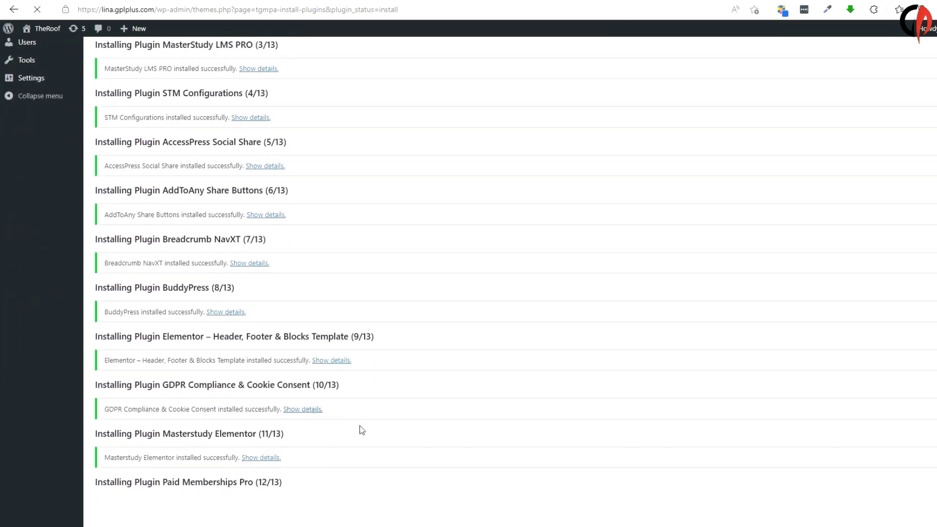
{"action": "scroll", "coordinate": [302, 493], "scroll_direction": "down", "scroll_amount": 1}
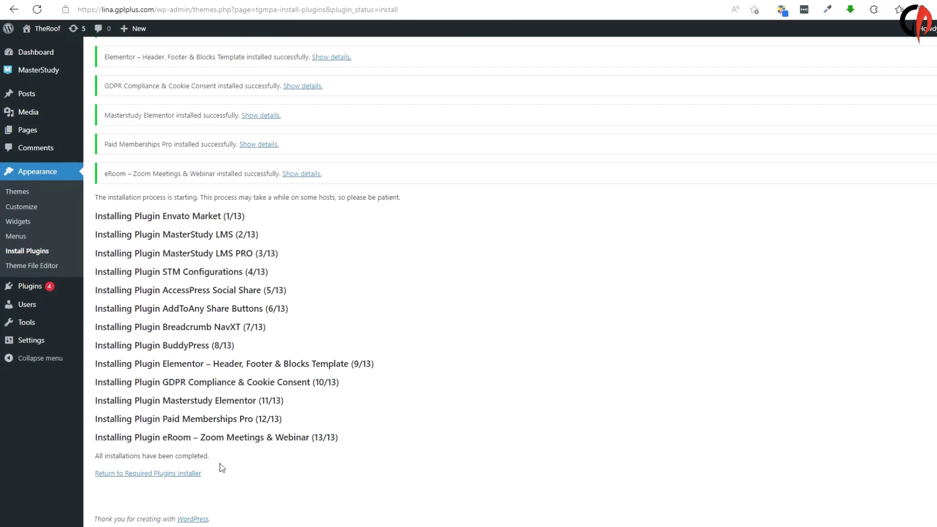
Step: Return to the required plugins installer and bulk activate all the listed plugins
{"action": "left_click", "coordinate": [163, 474]}
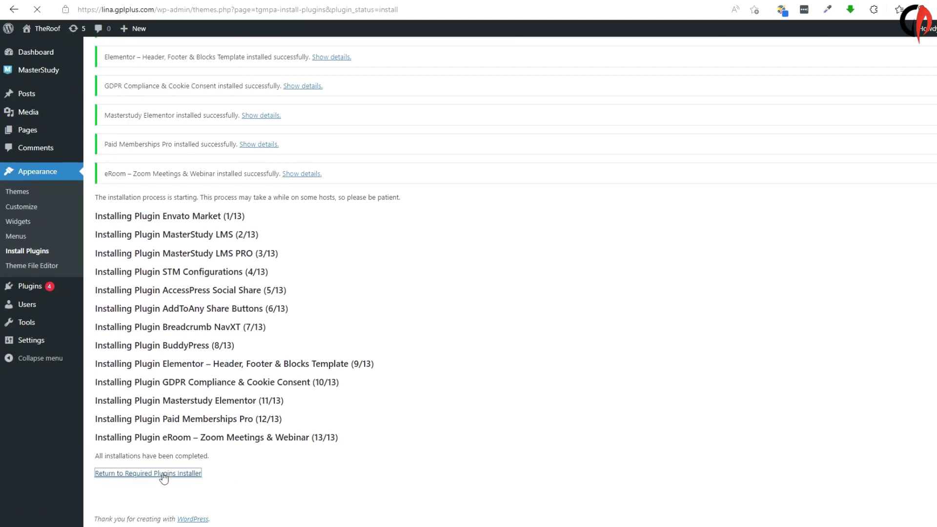
{"action": "scroll", "coordinate": [168, 468], "scroll_direction": "down", "scroll_amount": 3}
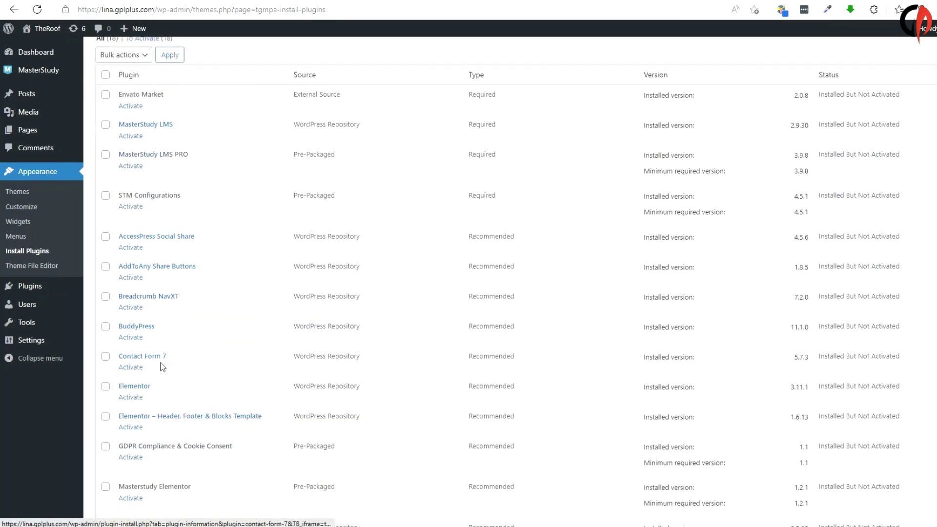
{"action": "scroll", "coordinate": [162, 367], "scroll_direction": "down", "scroll_amount": 5}
{"action": "scroll", "coordinate": [259, 412], "scroll_direction": "up", "scroll_amount": 8}
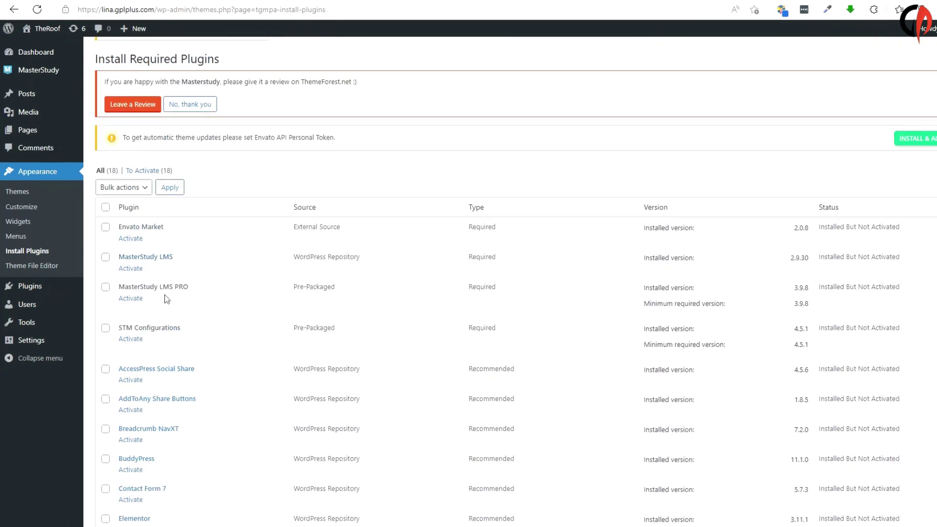
{"action": "left_click", "coordinate": [122, 193]}
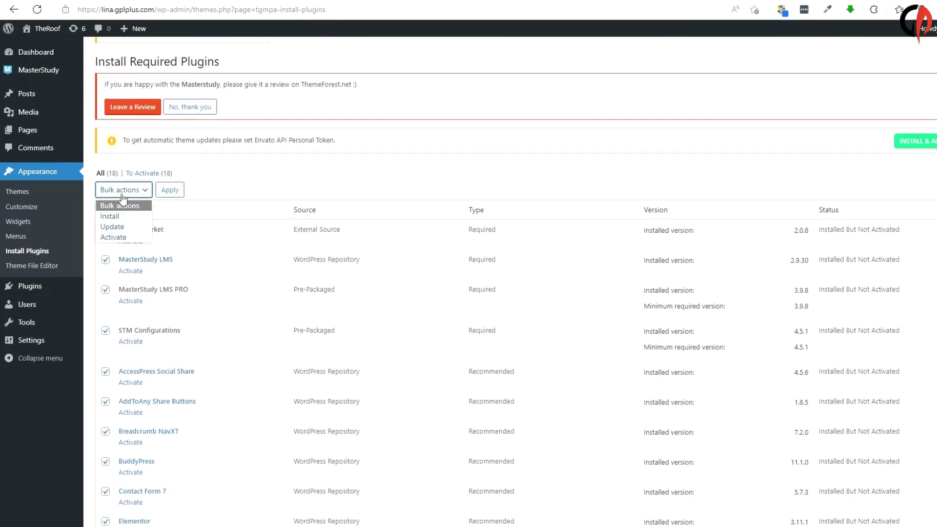
{"action": "left_click", "coordinate": [122, 237]}
{"action": "left_click", "coordinate": [171, 190]}
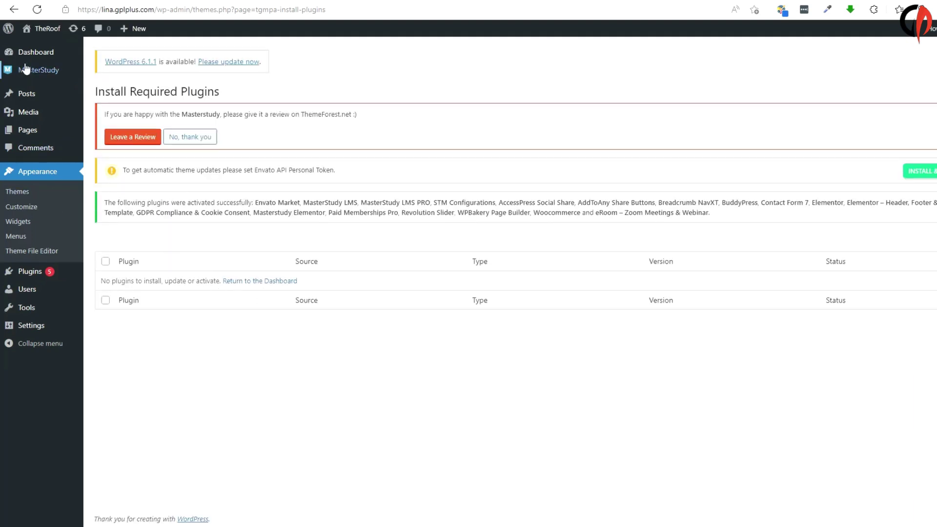
Step: Open the MasterStudy demo import page and look through the available demo sites
{"action": "left_click", "coordinate": [41, 57]}
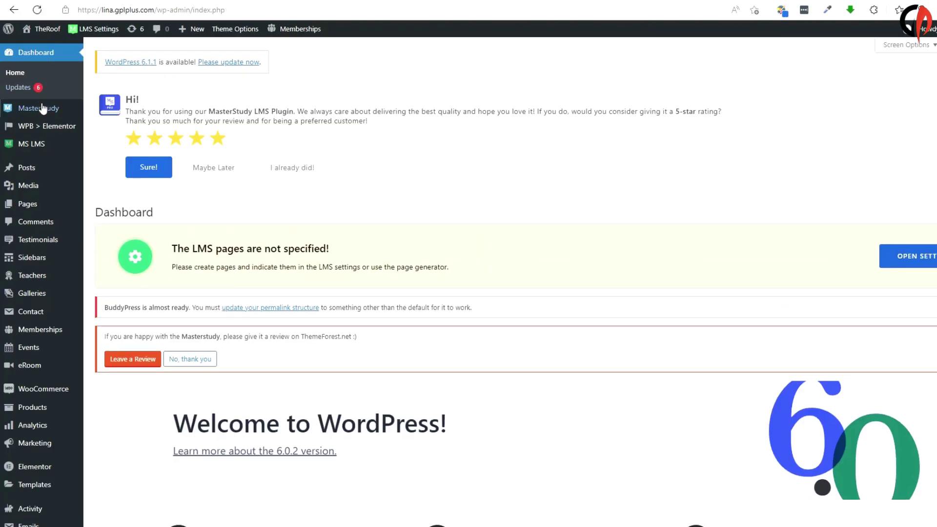
{"action": "mouse_move", "coordinate": [59, 108]}
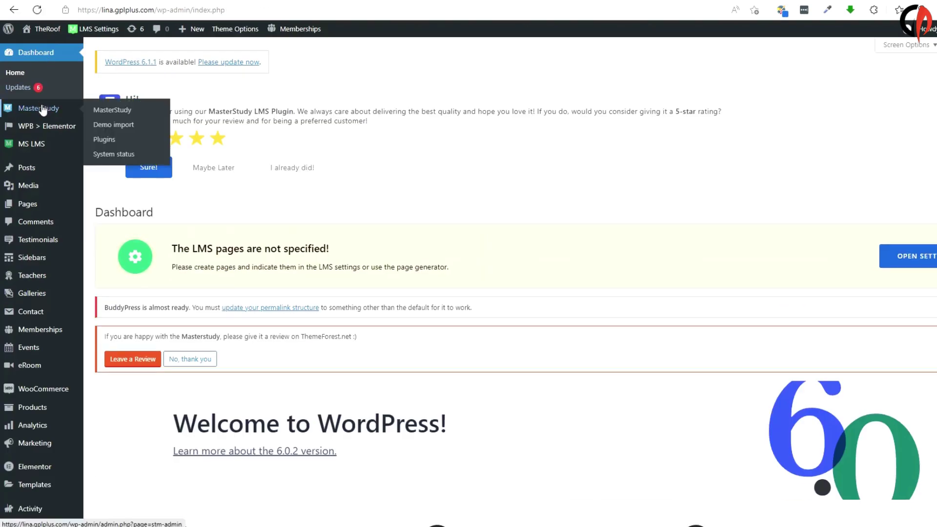
{"action": "left_click", "coordinate": [108, 125]}
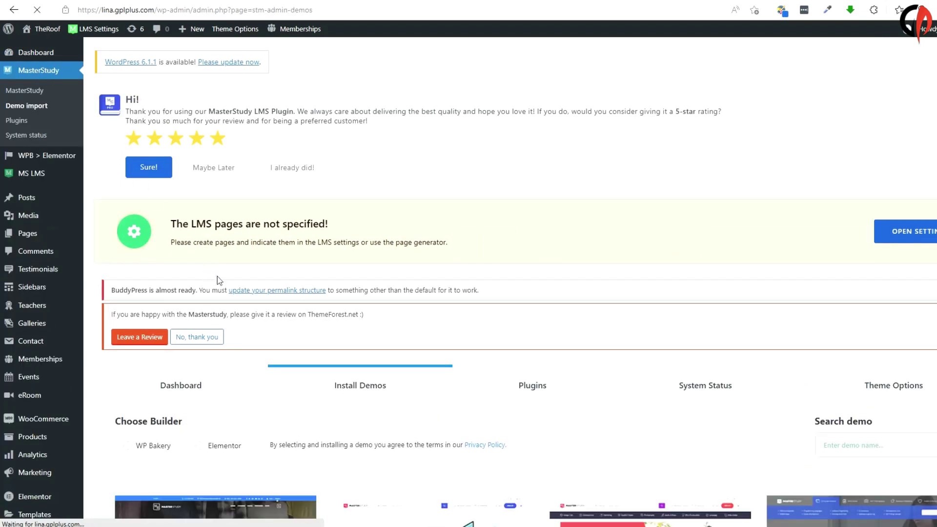
{"action": "scroll", "coordinate": [218, 276], "scroll_direction": "down", "scroll_amount": 5}
{"action": "scroll", "coordinate": [234, 291], "scroll_direction": "down", "scroll_amount": 3}
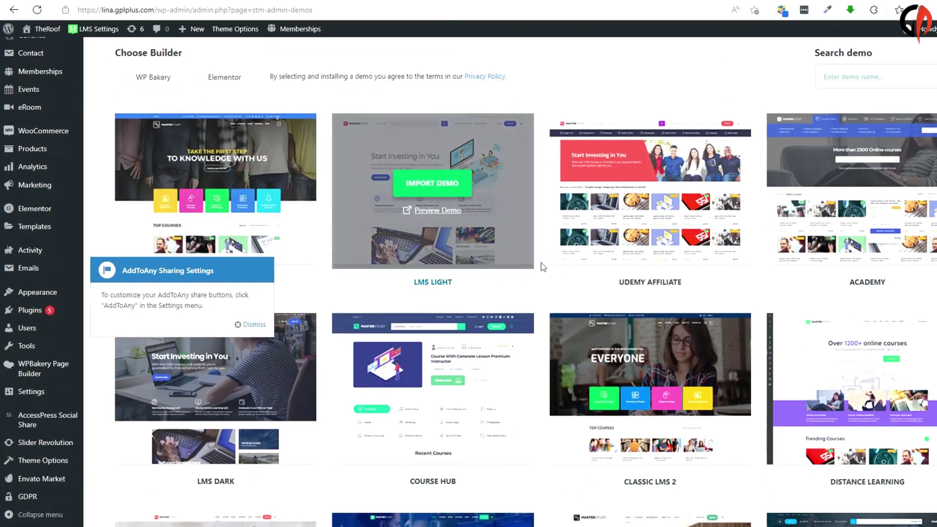
{"action": "scroll", "coordinate": [182, 357], "scroll_direction": "down", "scroll_amount": 5}
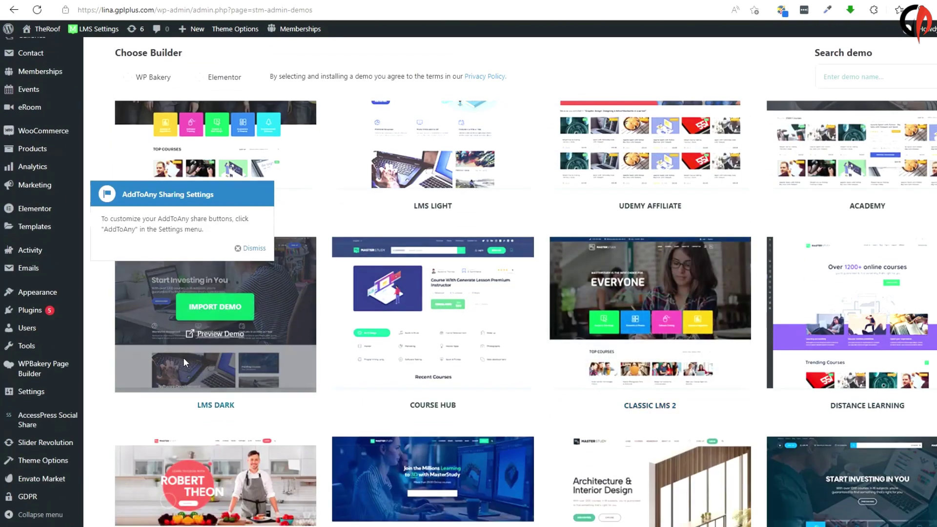
{"action": "scroll", "coordinate": [736, 382], "scroll_direction": "down", "scroll_amount": 4}
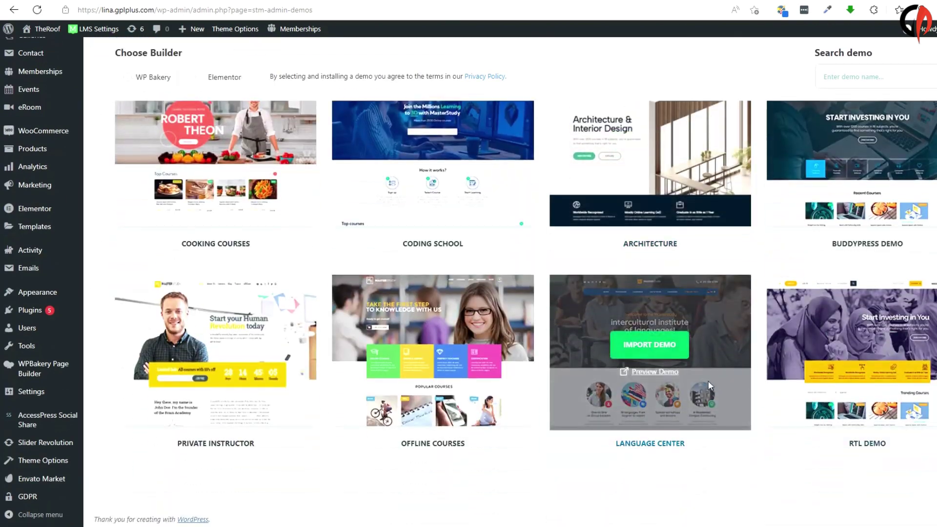
Step: Choose the WP Bakery builder and import the Classic LMS demo with its theme options, main content, sliders, widgets and menu
{"action": "scroll", "coordinate": [574, 368], "scroll_direction": "up", "scroll_amount": 12}
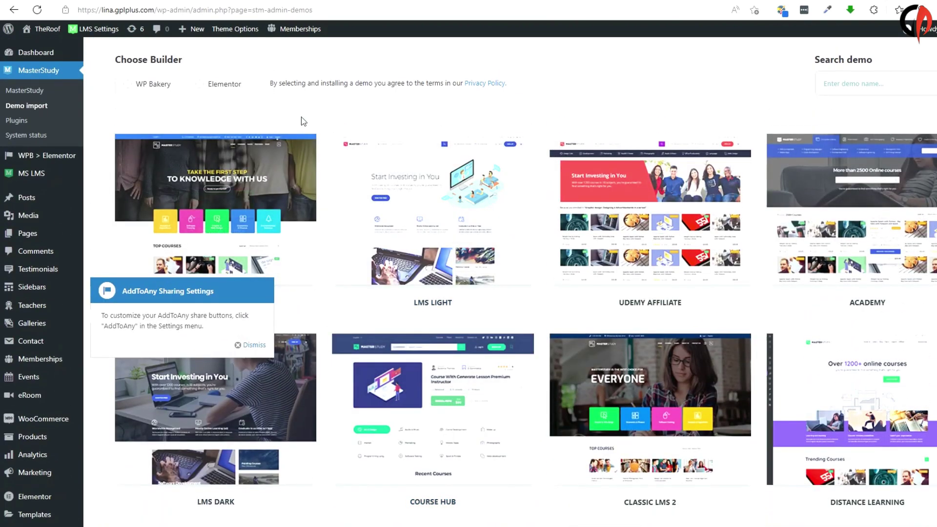
{"action": "scroll", "coordinate": [255, 180], "scroll_direction": "up", "scroll_amount": 3}
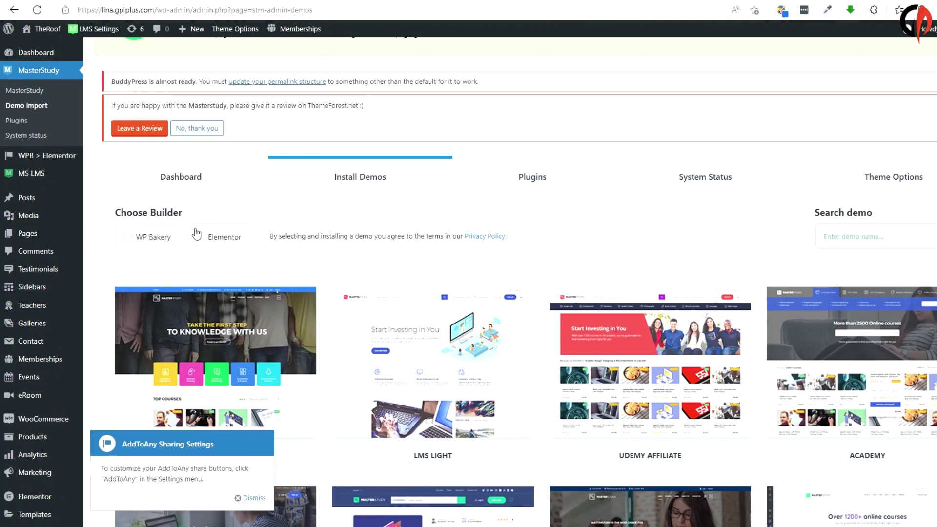
{"action": "left_click", "coordinate": [138, 237]}
{"action": "mouse_move", "coordinate": [225, 403]}
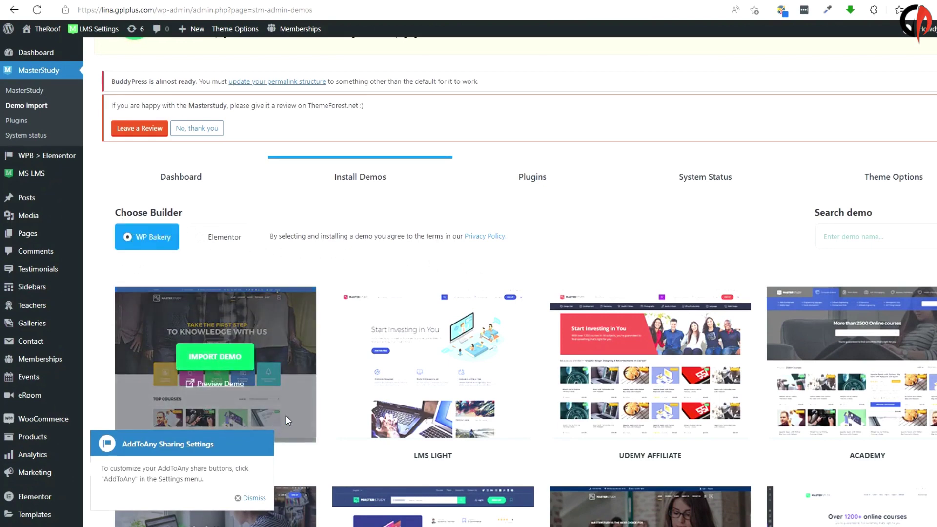
{"action": "left_click", "coordinate": [216, 354]}
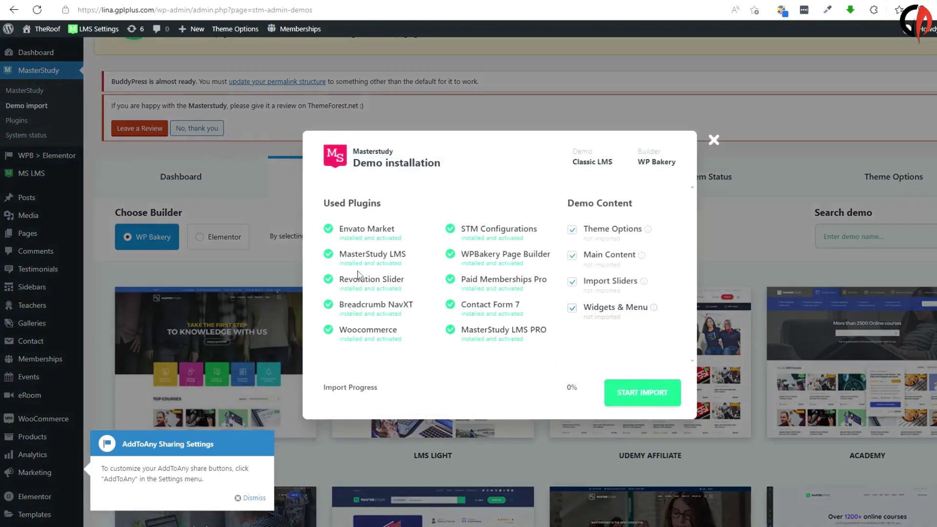
{"action": "left_click", "coordinate": [632, 395]}
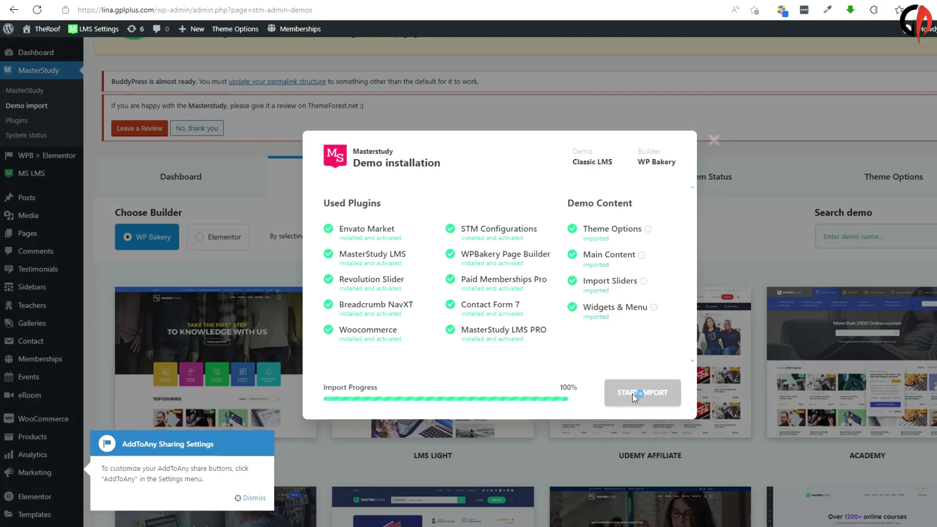
Step: Continue to the MasterStudy setup wizard, skip it, and open the site's home page at lina.gplplus.com in a new tab
{"action": "left_click", "coordinate": [633, 395]}
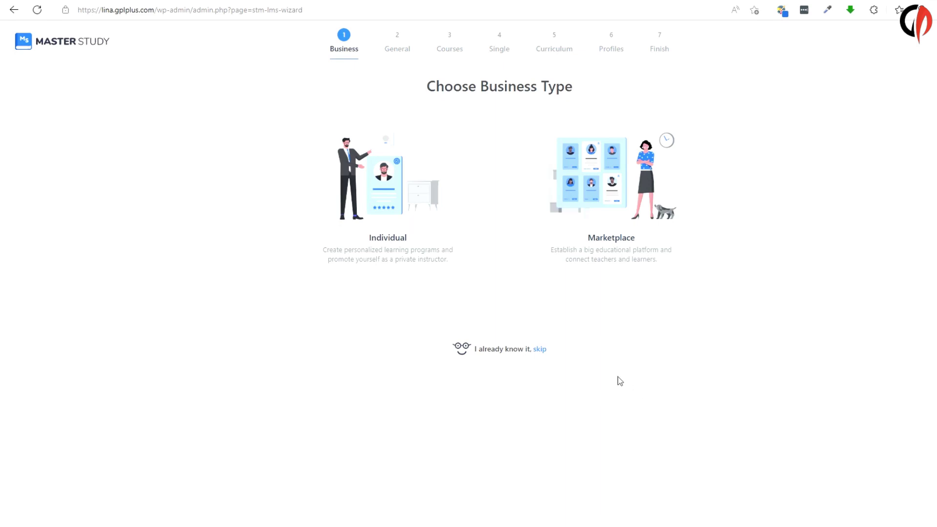
{"action": "left_click", "coordinate": [539, 351]}
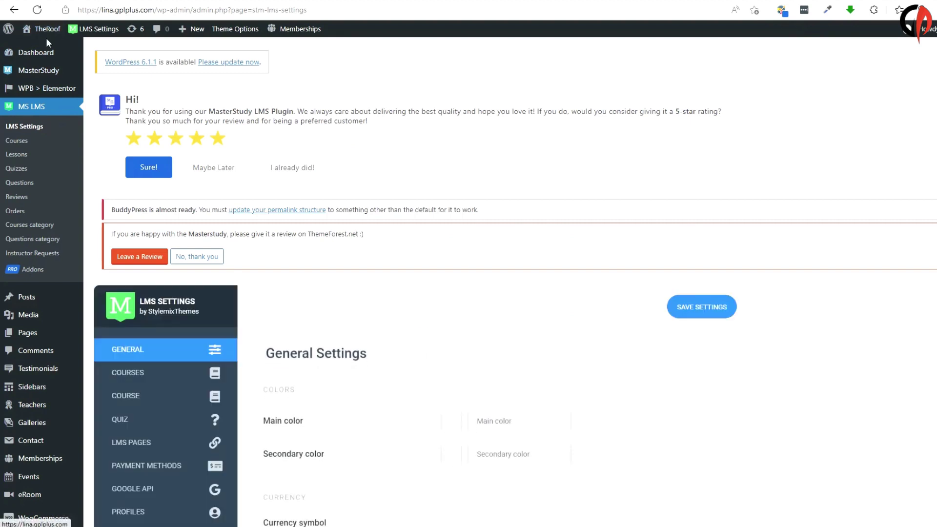
{"action": "mouse_move", "coordinate": [47, 35]}
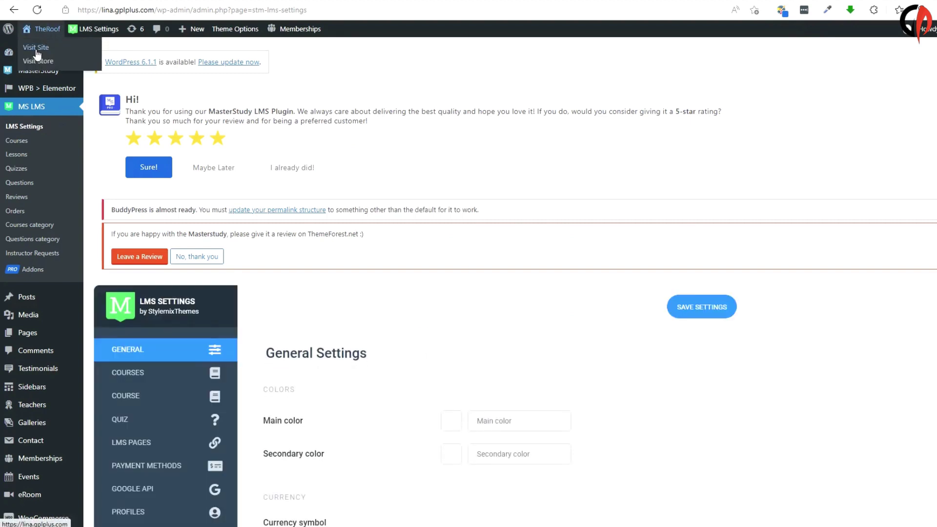
{"action": "left_click", "coordinate": [181, 4]}
{"action": "type", "text": "lina"}
{"action": "key", "text": "Return"}
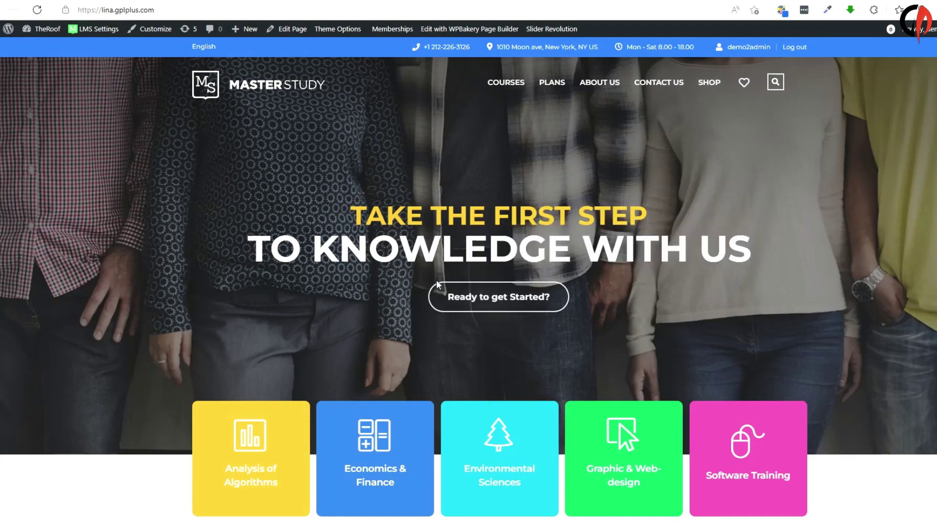
Step: Look through the imported home page from the hero banner down to the footer, covering courses, achievements, teacher of the month and blog sections
{"action": "scroll", "coordinate": [438, 285], "scroll_direction": "down", "scroll_amount": 5}
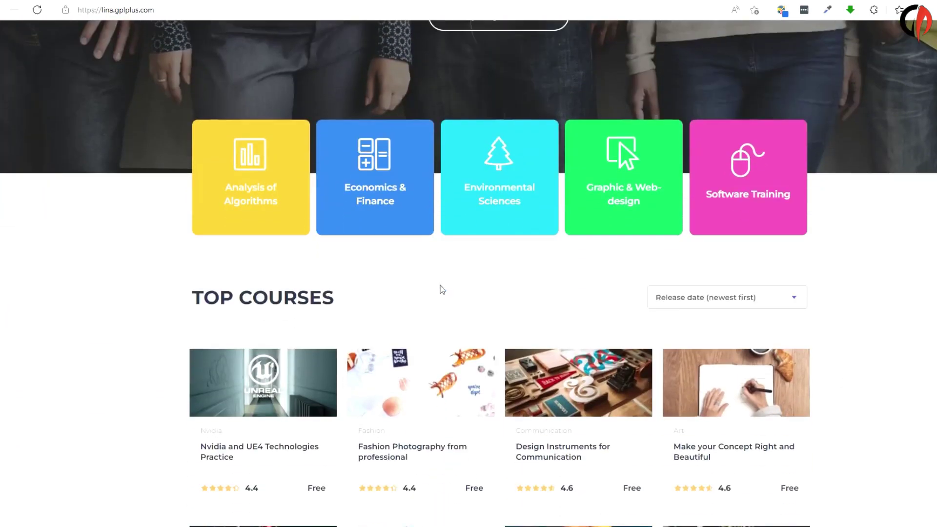
{"action": "scroll", "coordinate": [441, 263], "scroll_direction": "down", "scroll_amount": 4}
{"action": "scroll", "coordinate": [439, 232], "scroll_direction": "down", "scroll_amount": 2}
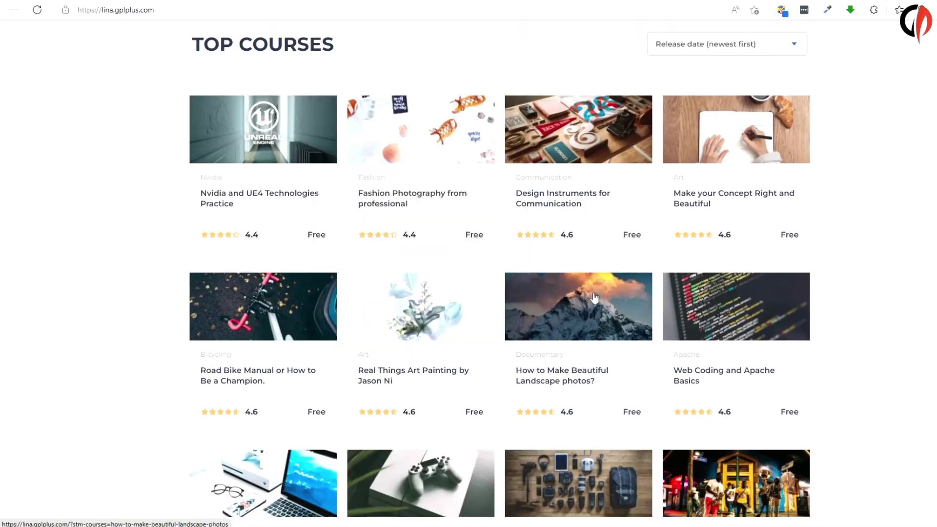
{"action": "scroll", "coordinate": [852, 292], "scroll_direction": "down", "scroll_amount": 7}
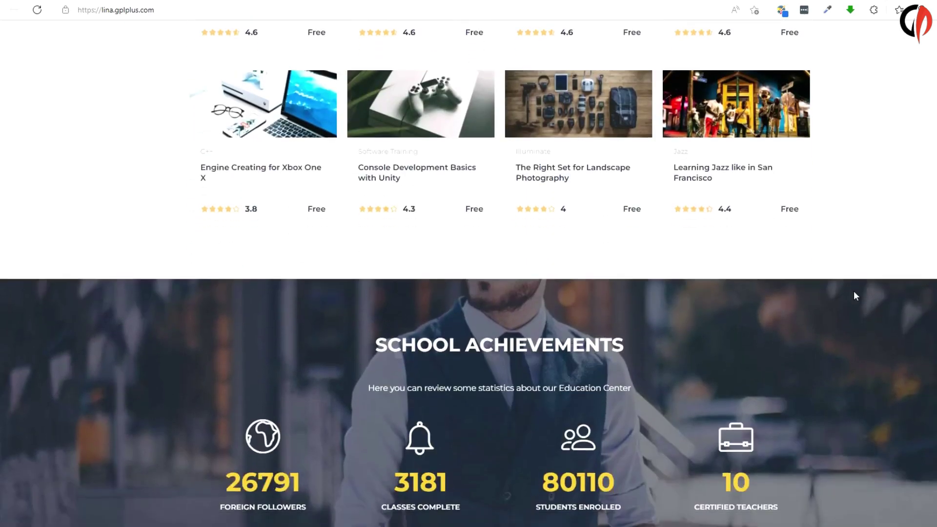
{"action": "scroll", "coordinate": [894, 303], "scroll_direction": "down", "scroll_amount": 1}
{"action": "scroll", "coordinate": [894, 303], "scroll_direction": "down", "scroll_amount": 1}
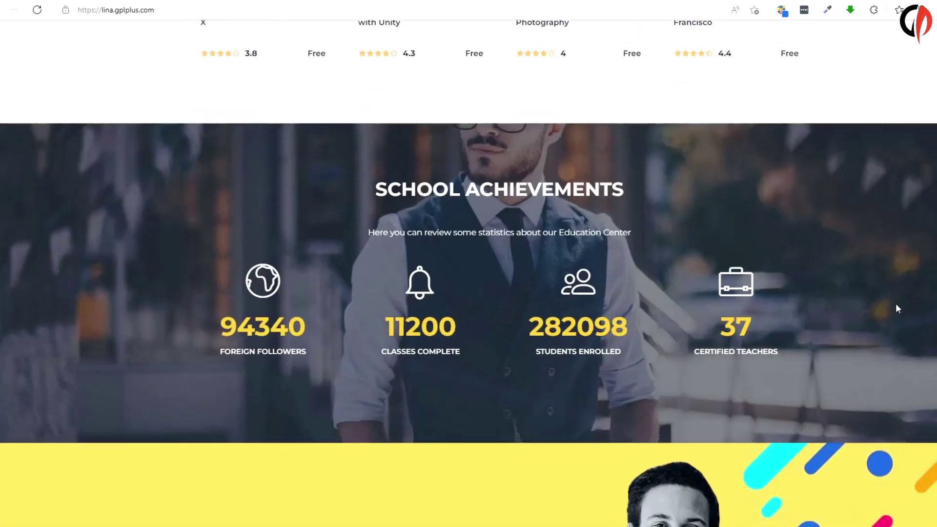
{"action": "scroll", "coordinate": [895, 304], "scroll_direction": "down", "scroll_amount": 6}
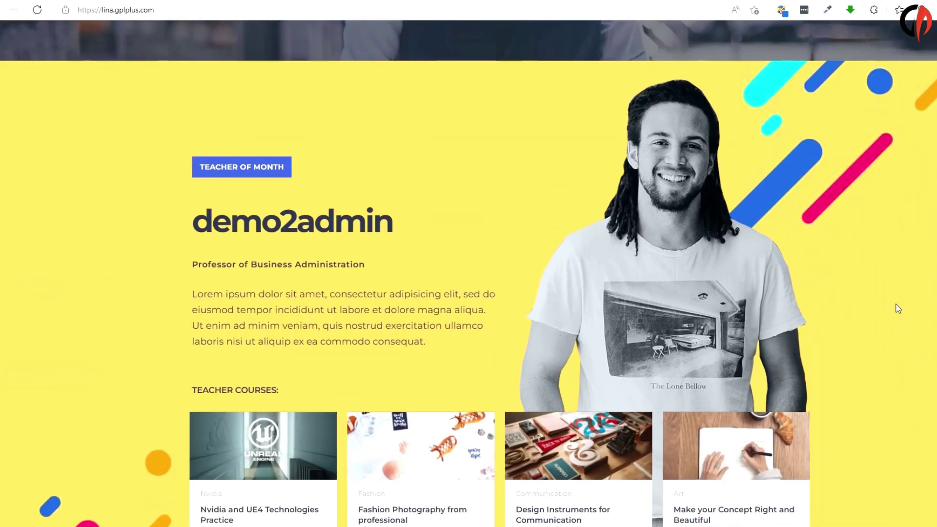
{"action": "scroll", "coordinate": [897, 308], "scroll_direction": "down", "scroll_amount": 5}
{"action": "scroll", "coordinate": [897, 309], "scroll_direction": "down", "scroll_amount": 3}
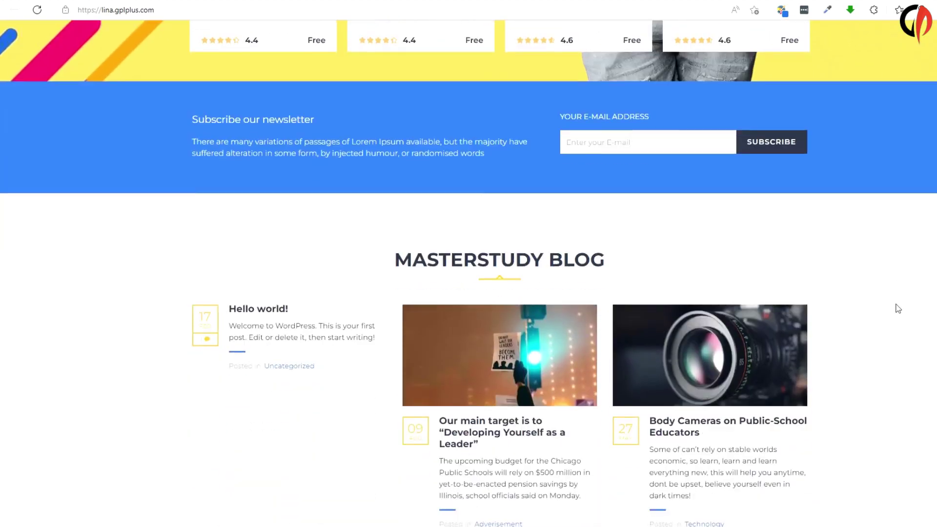
{"action": "scroll", "coordinate": [898, 308], "scroll_direction": "down", "scroll_amount": 4}
{"action": "scroll", "coordinate": [898, 308], "scroll_direction": "up", "scroll_amount": 1}
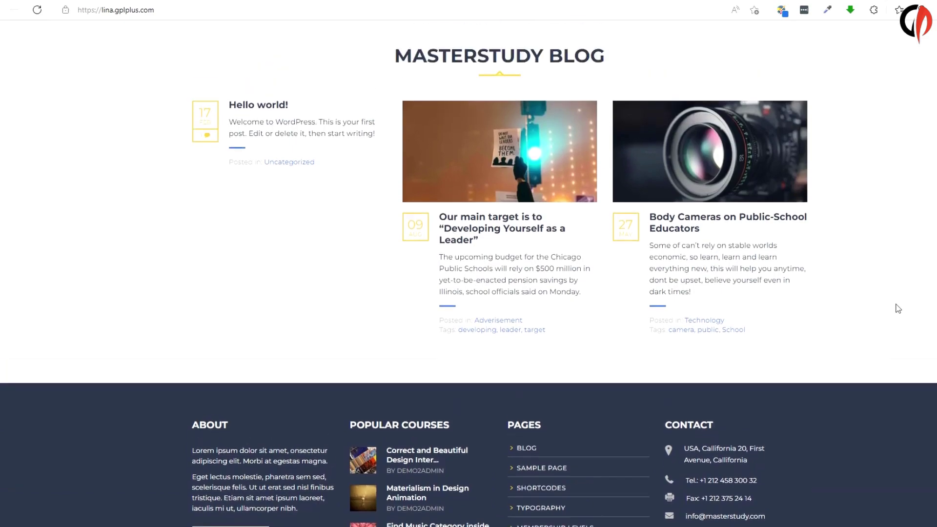
{"action": "scroll", "coordinate": [897, 308], "scroll_direction": "up", "scroll_amount": 4}
{"action": "scroll", "coordinate": [910, 307], "scroll_direction": "up", "scroll_amount": 5}
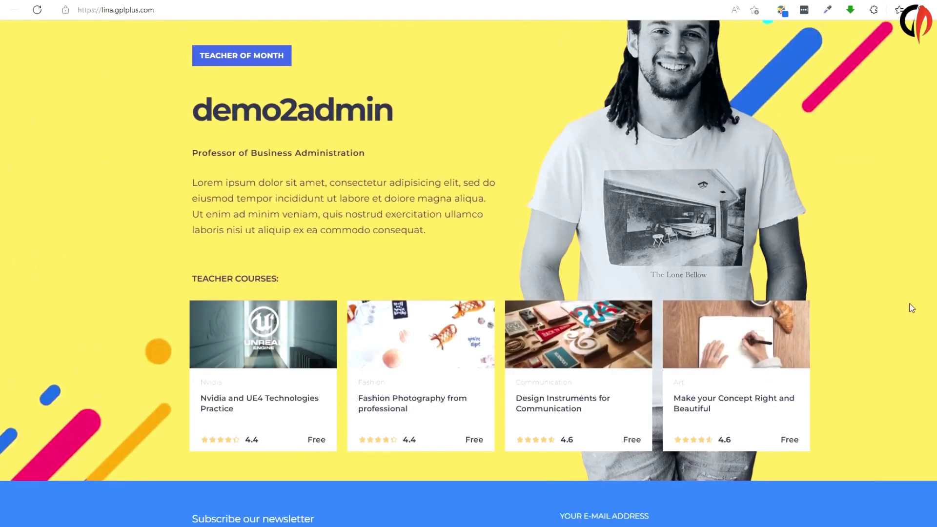
{"action": "scroll", "coordinate": [909, 307], "scroll_direction": "up", "scroll_amount": 14}
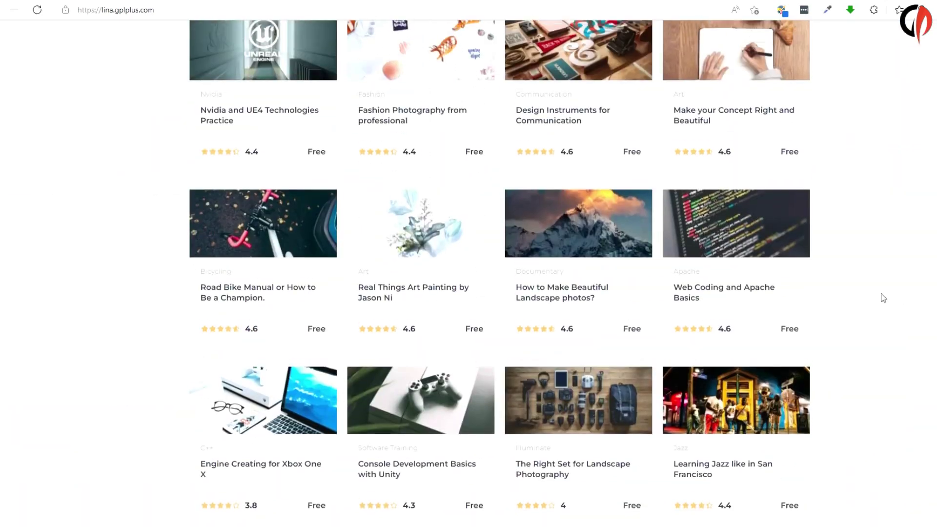
{"action": "scroll", "coordinate": [883, 297], "scroll_direction": "up", "scroll_amount": 11}
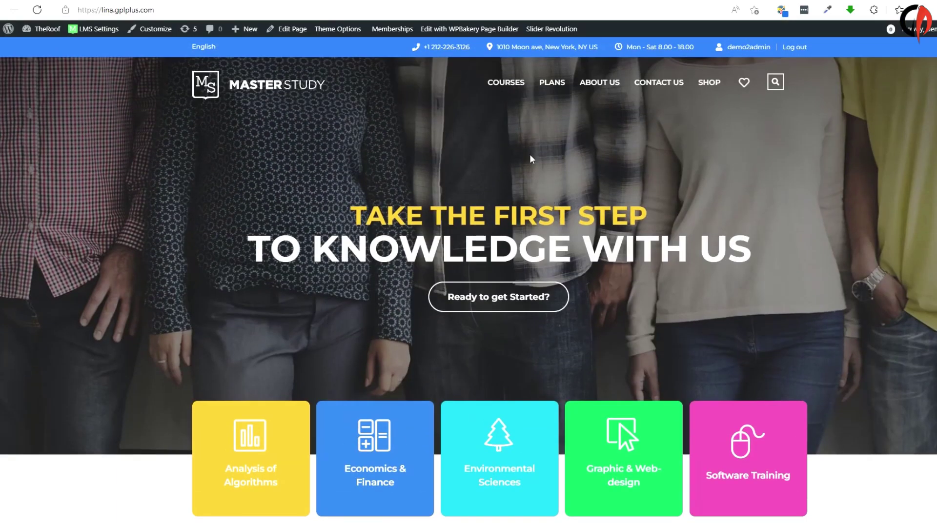